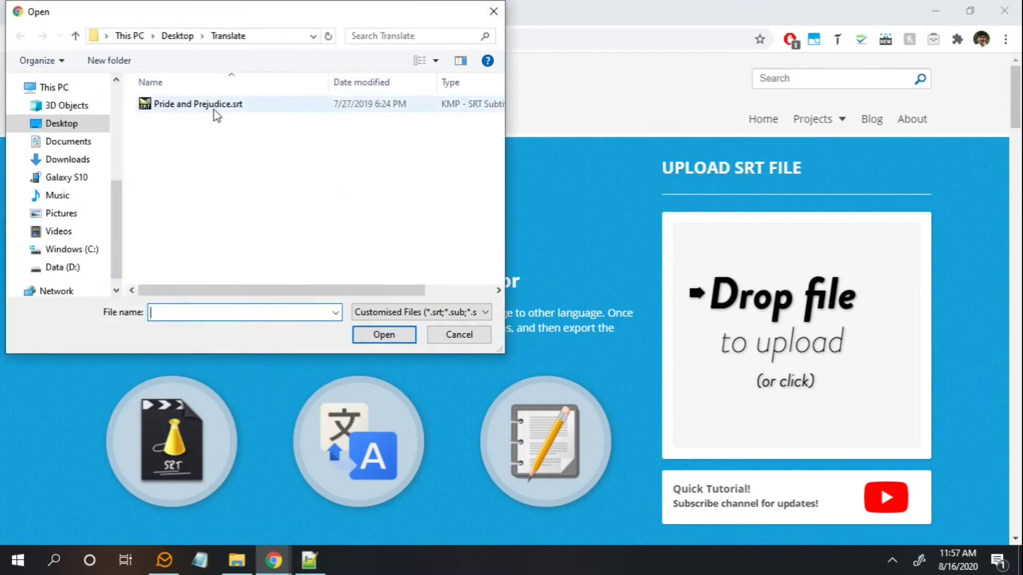
# Step: Load Pride and Prejudice.srt from the Open dialog into the subtitle table
pyautogui.doubleClick(213, 107)
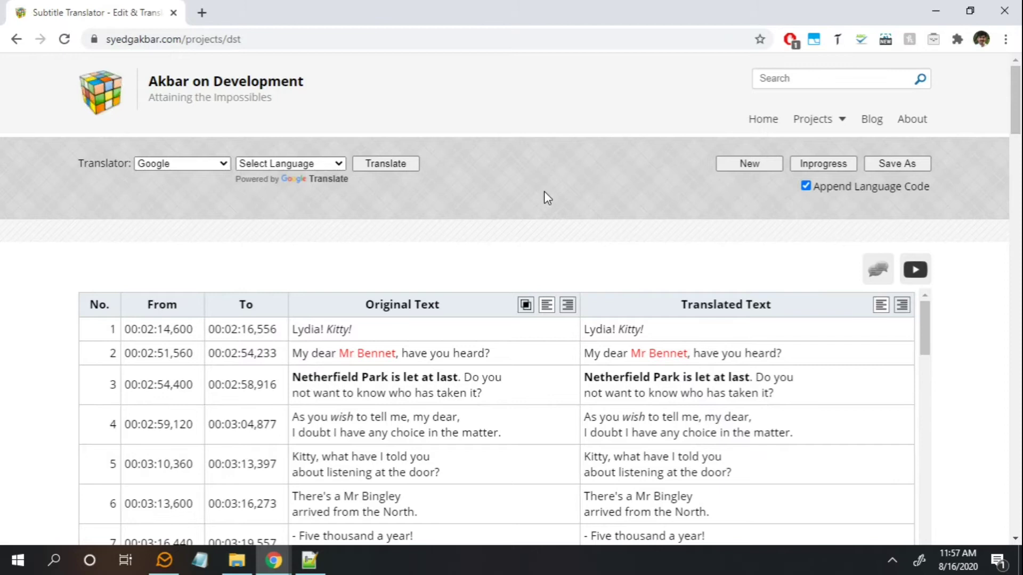
# Step: Choose Urdu as the target language and translate all subtitle lines into Urdu
pyautogui.click(278, 163)
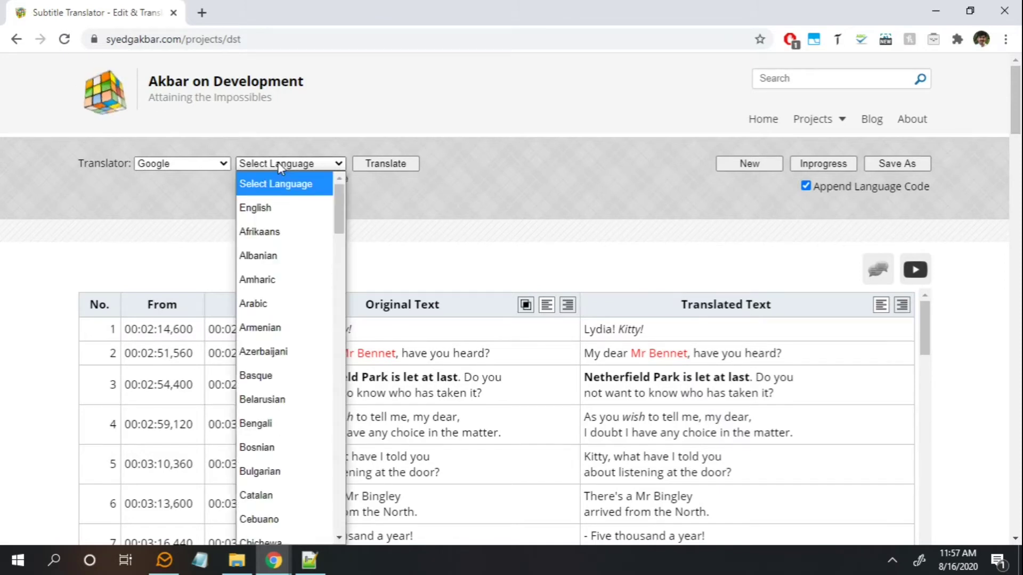
pyautogui.write('ur')
pyautogui.press('Return')
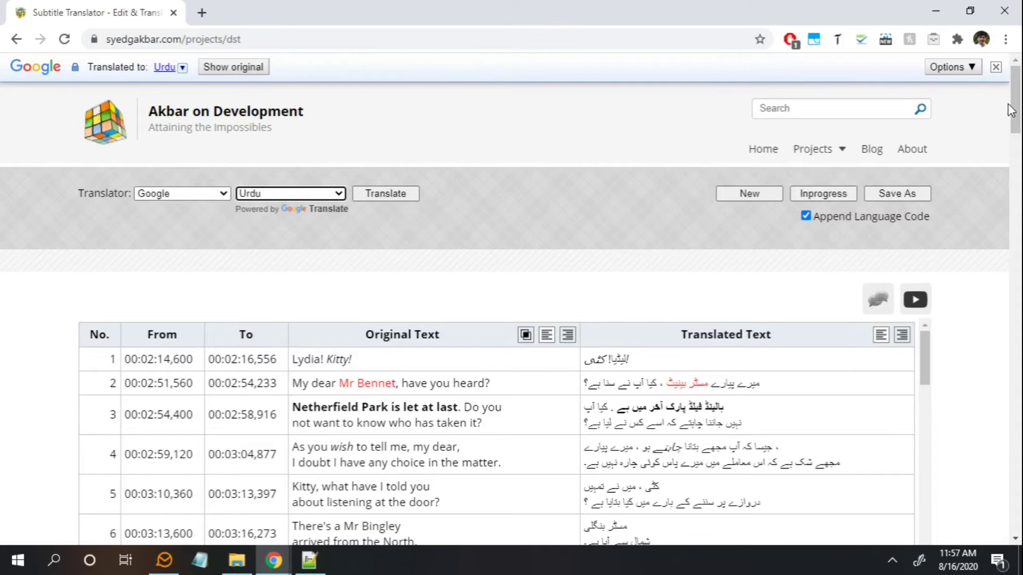
pyautogui.moveTo(1017, 101); pyautogui.dragTo(999, 126)
pyautogui.moveTo(921, 145); pyautogui.dragTo(927, 359)
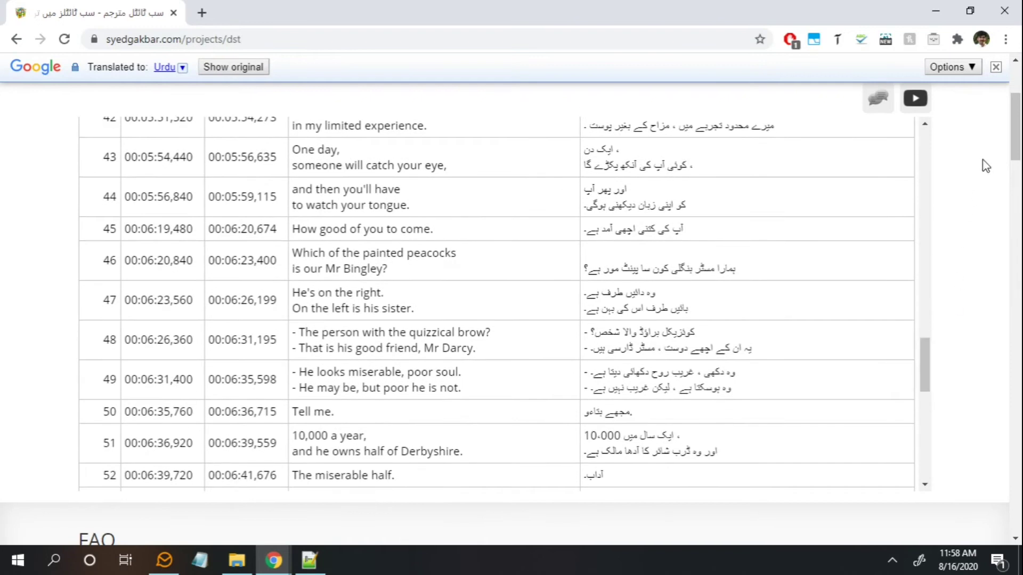
pyautogui.moveTo(1015, 130); pyautogui.dragTo(1015, 104)
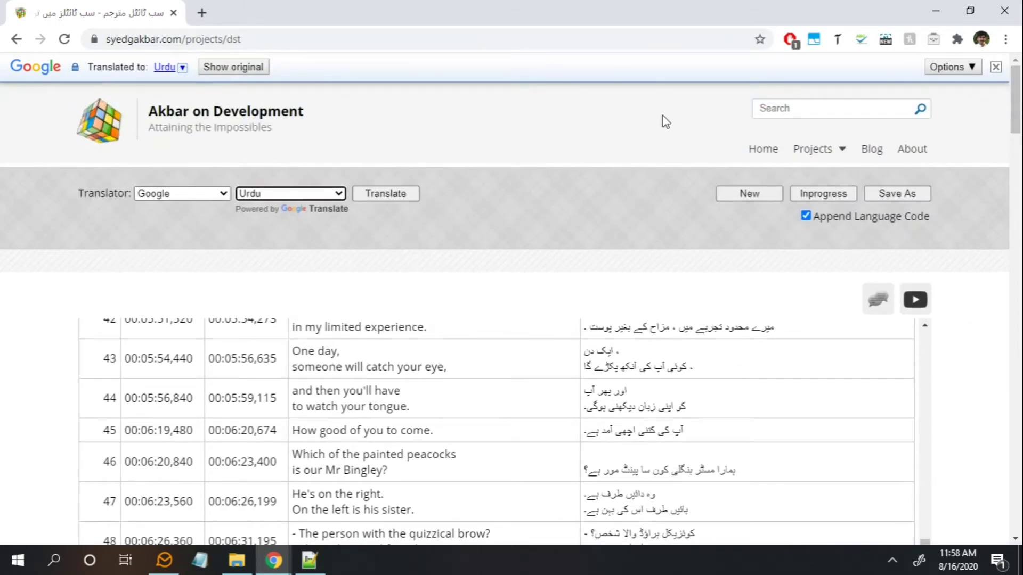
pyautogui.click(391, 195)
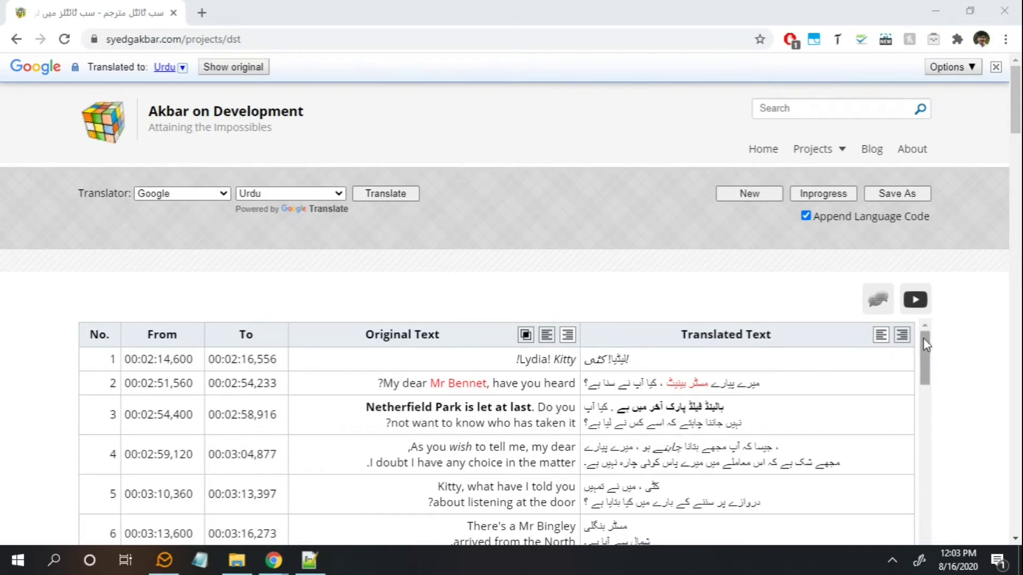
# Step: Right-align the Urdu text in the Translated Text column
pyautogui.click(902, 336)
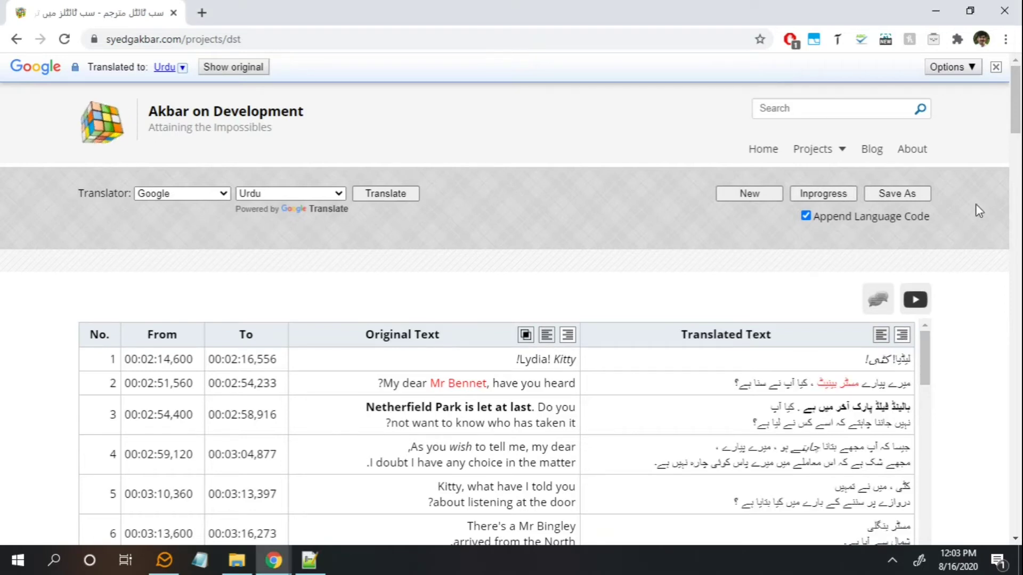
pyautogui.moveTo(1015, 115); pyautogui.dragTo(1015, 140)
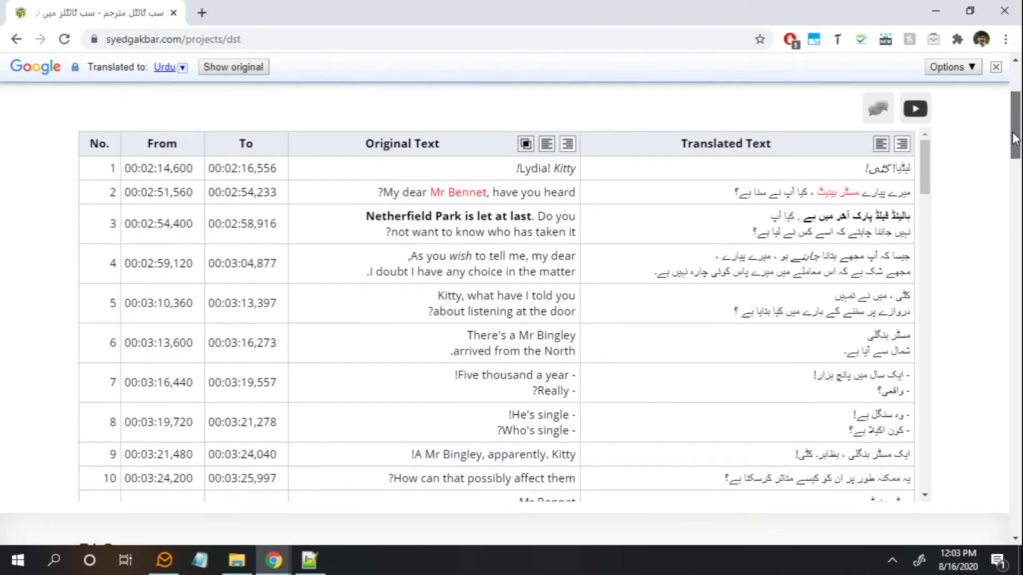
pyautogui.moveTo(922, 161); pyautogui.dragTo(923, 176)
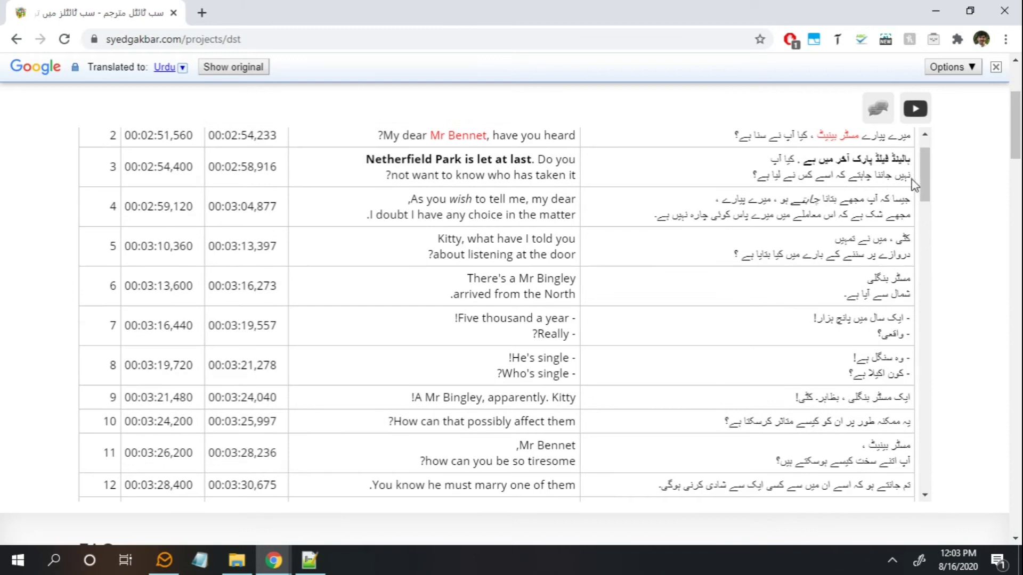
pyautogui.scroll(2, 922, 175)
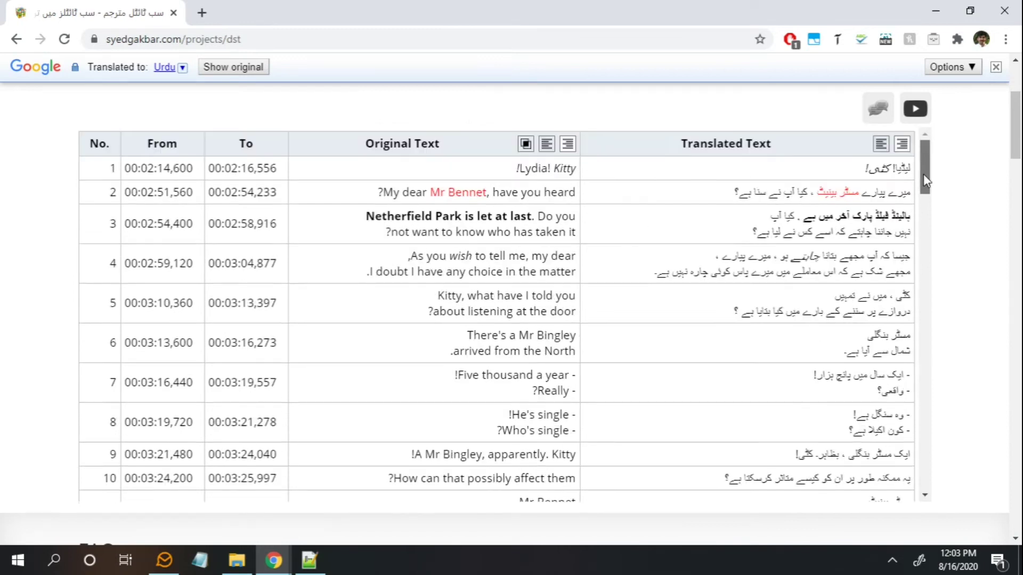
# Step: Compare alignments for the Original Text column and settle it on left alignment
pyautogui.click(546, 145)
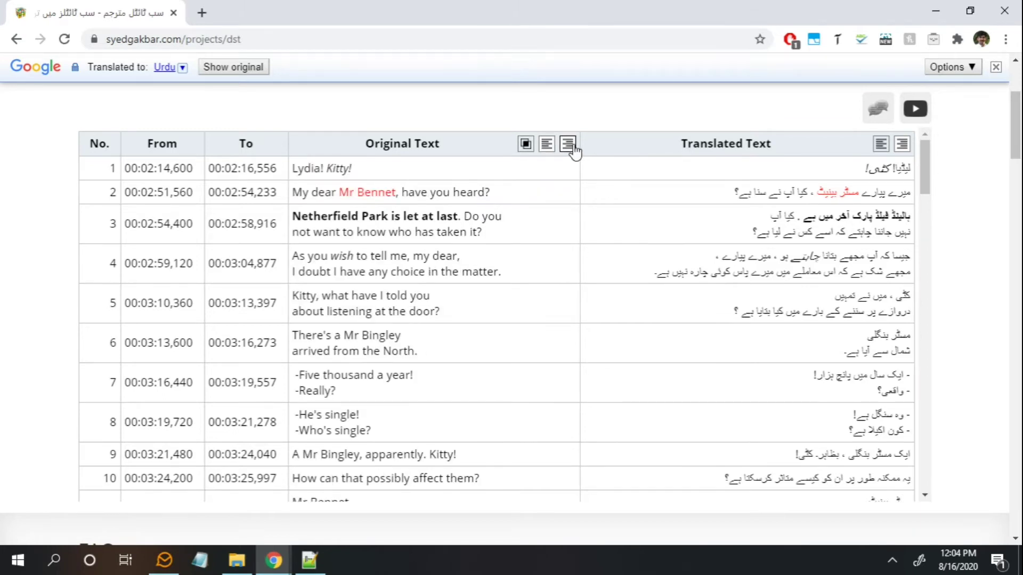
pyautogui.click(568, 145)
pyautogui.click(547, 145)
pyautogui.click(568, 145)
pyautogui.click(552, 144)
pyautogui.scroll(-1, 927, 166)
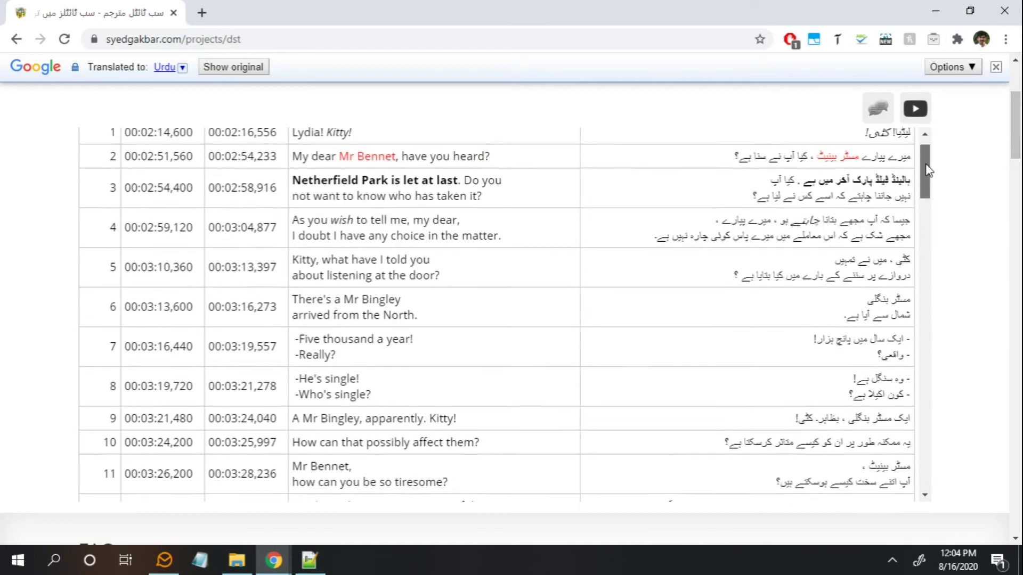
pyautogui.scroll(1, 927, 166)
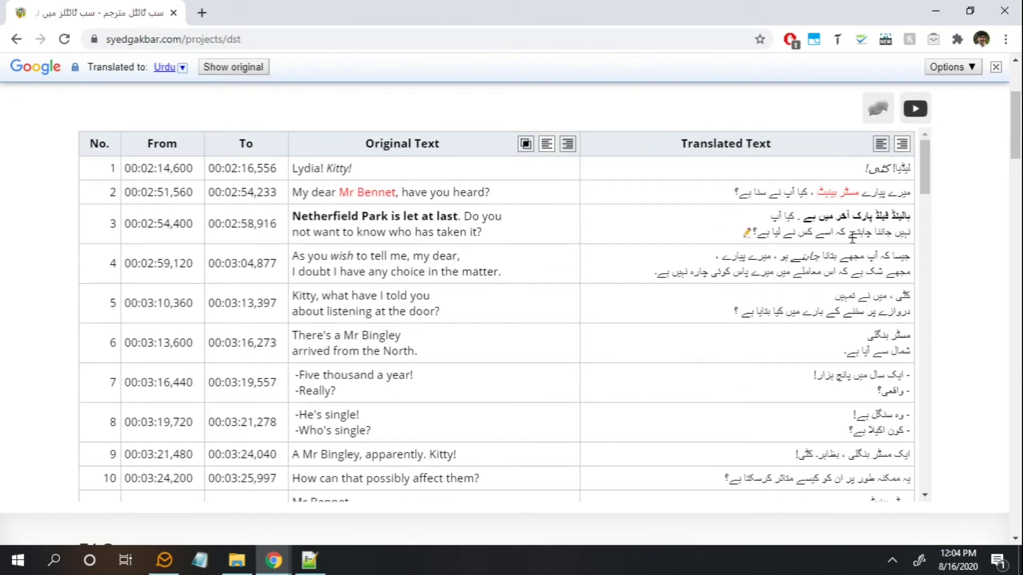
pyautogui.scroll(3, 853, 217)
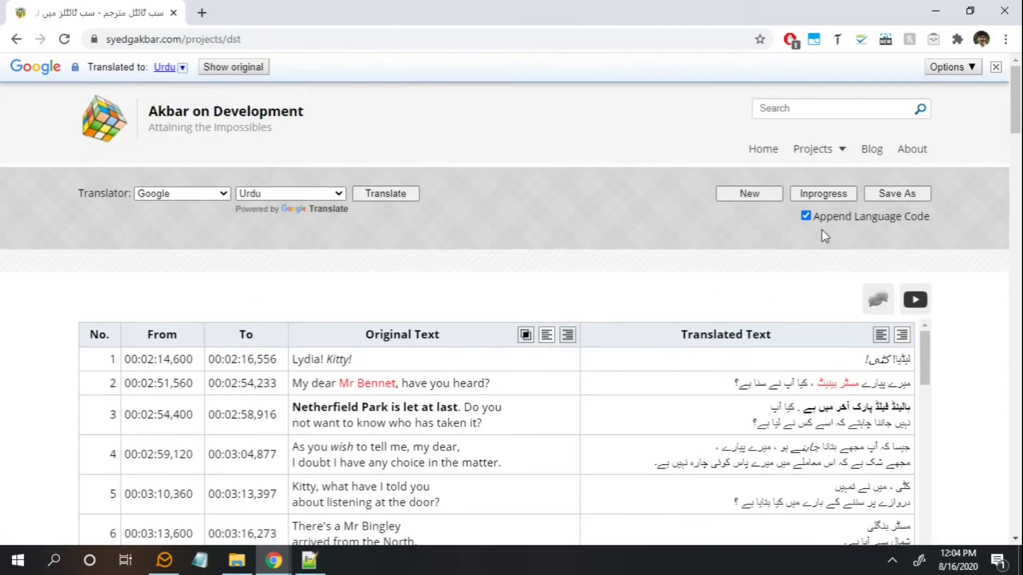
# Step: Cycle the Translated Text display modes until each cell shows only the Urdu translation
pyautogui.click(525, 336)
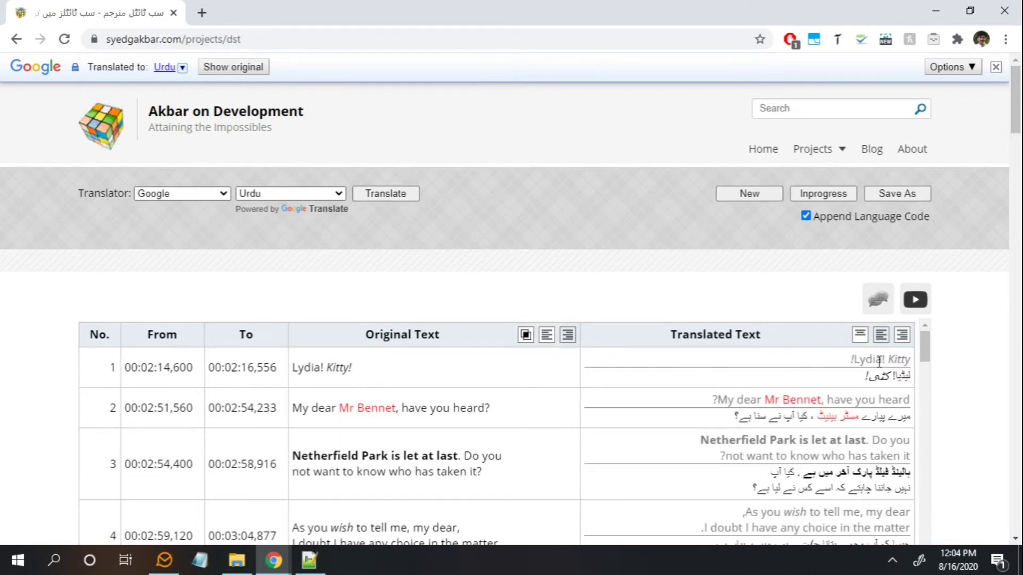
pyautogui.scroll(-2, 853, 266)
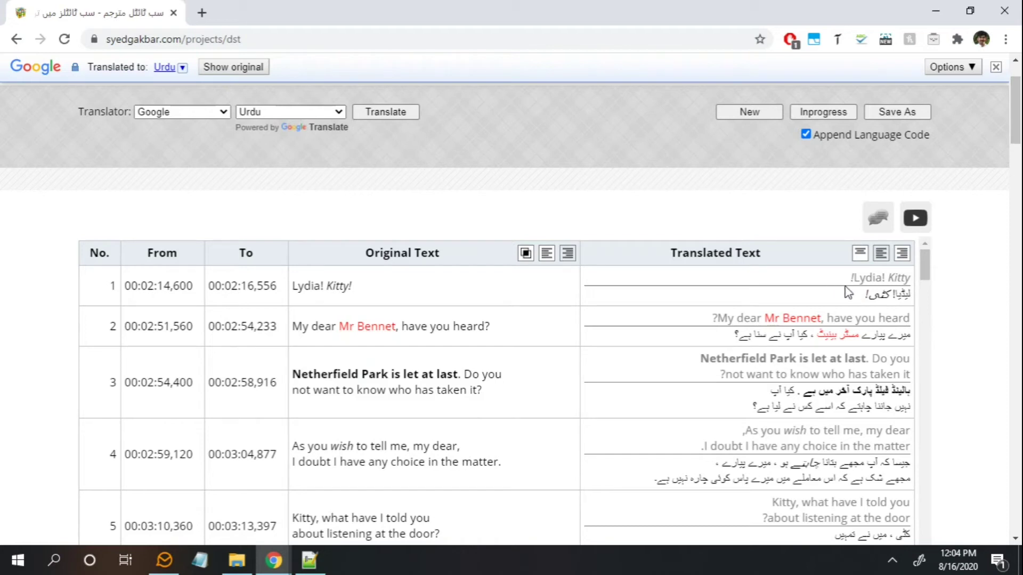
pyautogui.moveTo(849, 296)
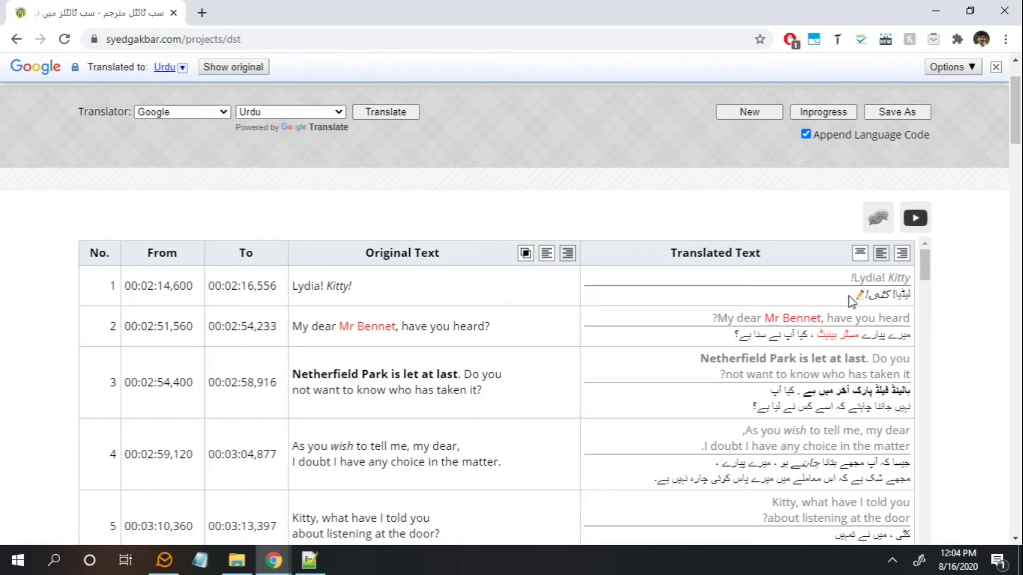
pyautogui.click(860, 253)
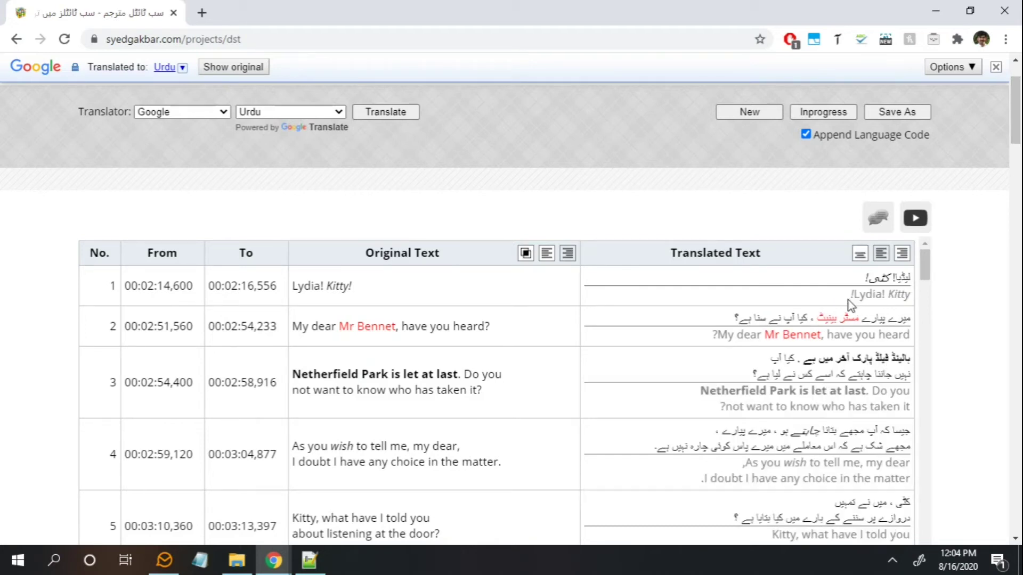
pyautogui.moveTo(851, 305)
pyautogui.moveTo(890, 292)
pyautogui.click(860, 254)
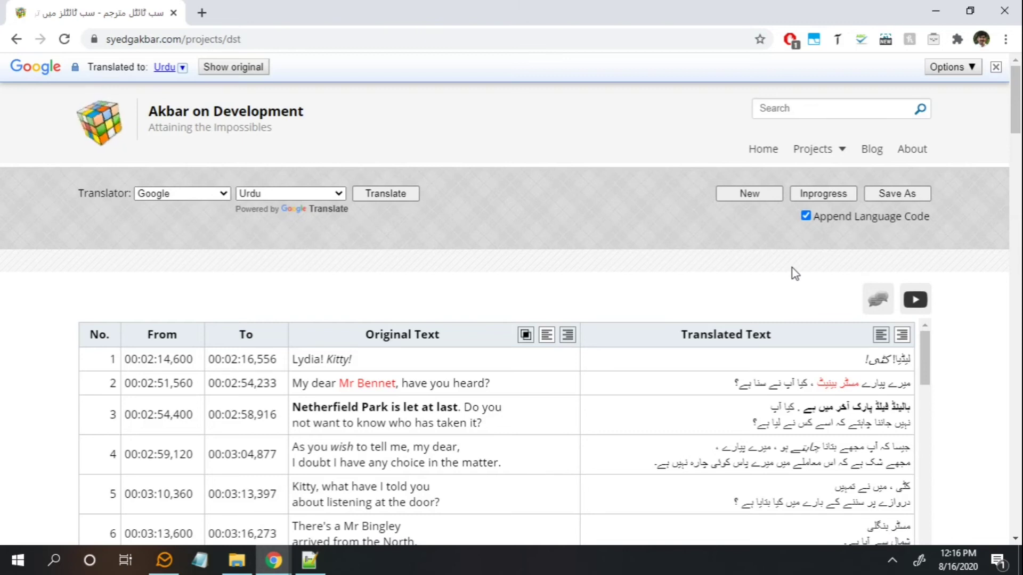
# Step: Replace the word شمال in subtitle 6's Urdu translation with 'North'
pyautogui.scroll(-2, 1014, 97)
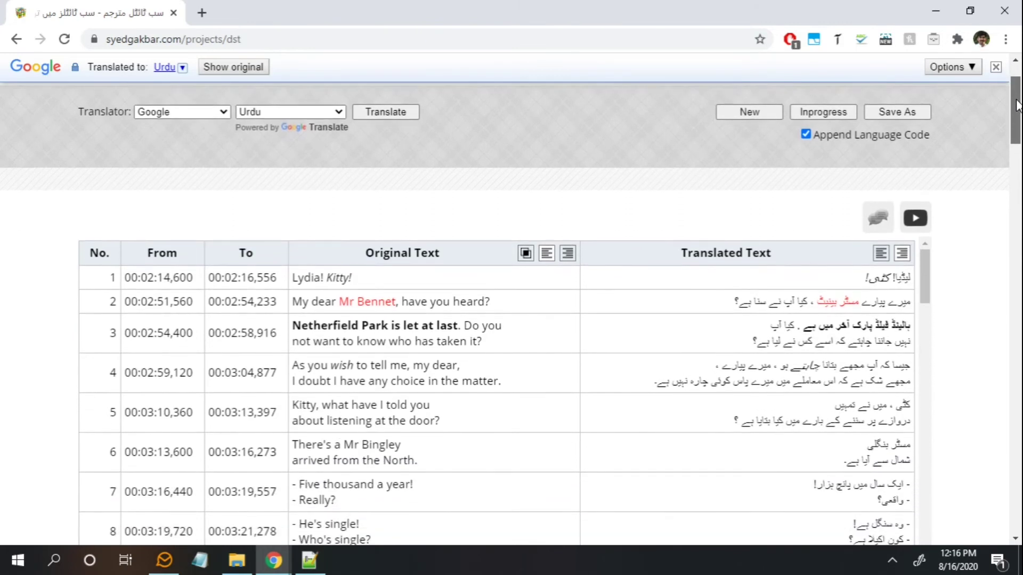
pyautogui.moveTo(723, 275)
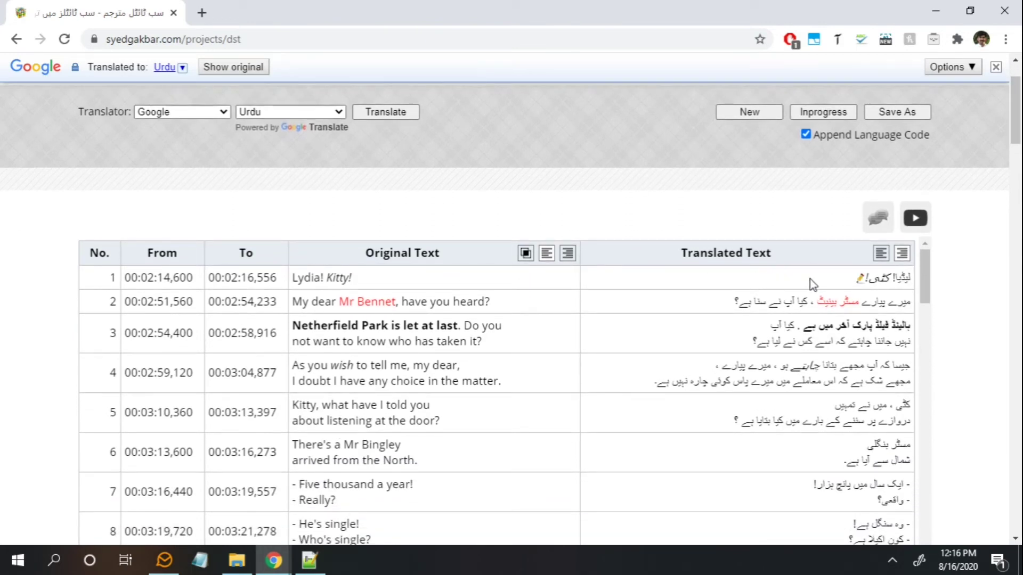
pyautogui.moveTo(851, 301)
pyautogui.moveTo(928, 278); pyautogui.dragTo(928, 281)
pyautogui.moveTo(852, 340)
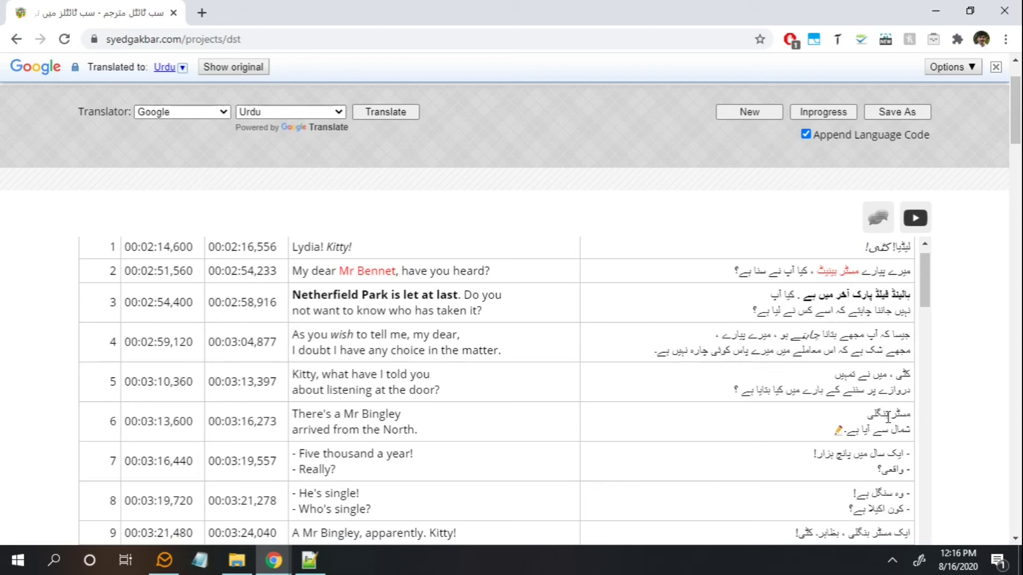
pyautogui.doubleClick(903, 430)
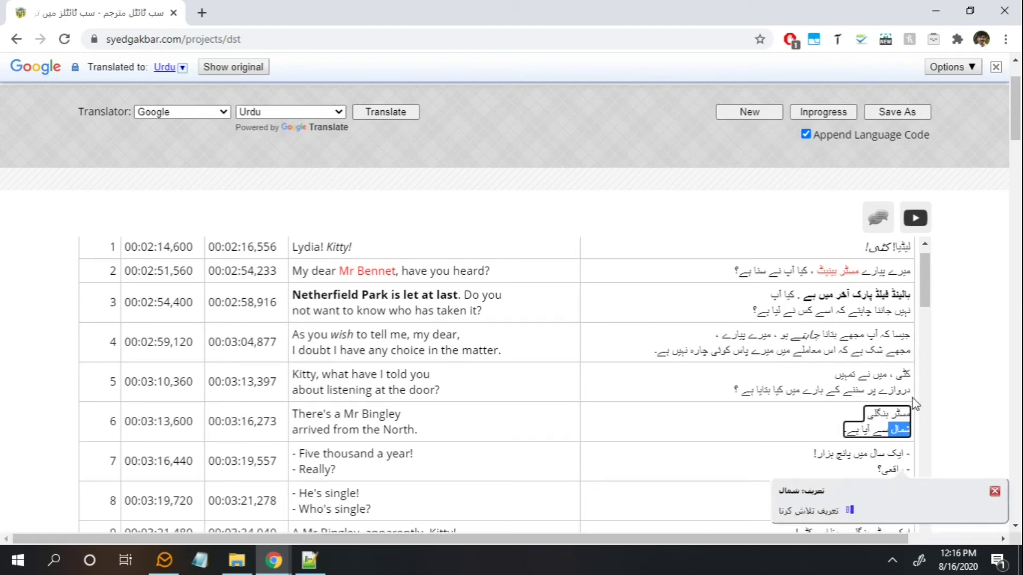
pyautogui.press('BackSpace')
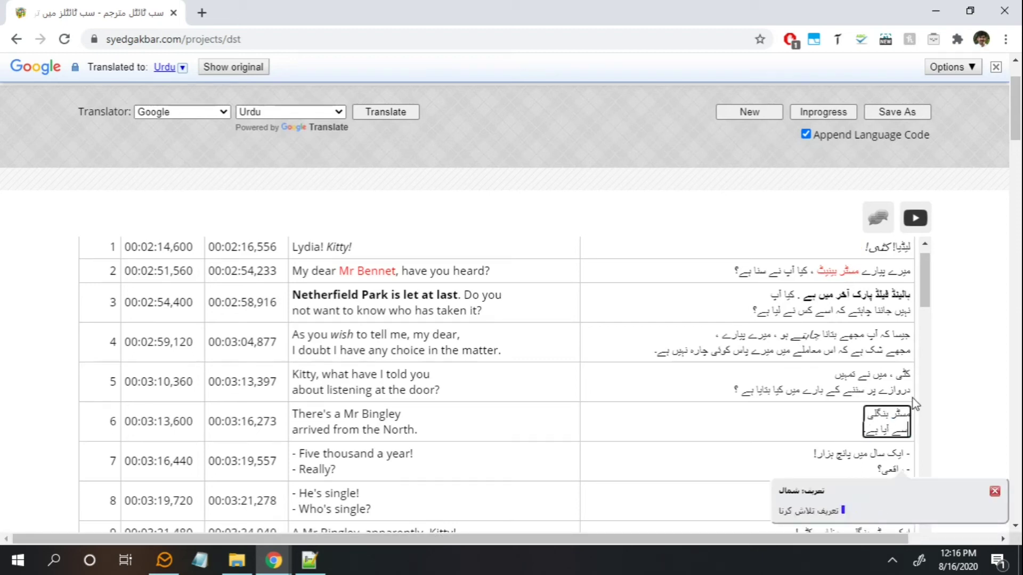
pyautogui.write('North')
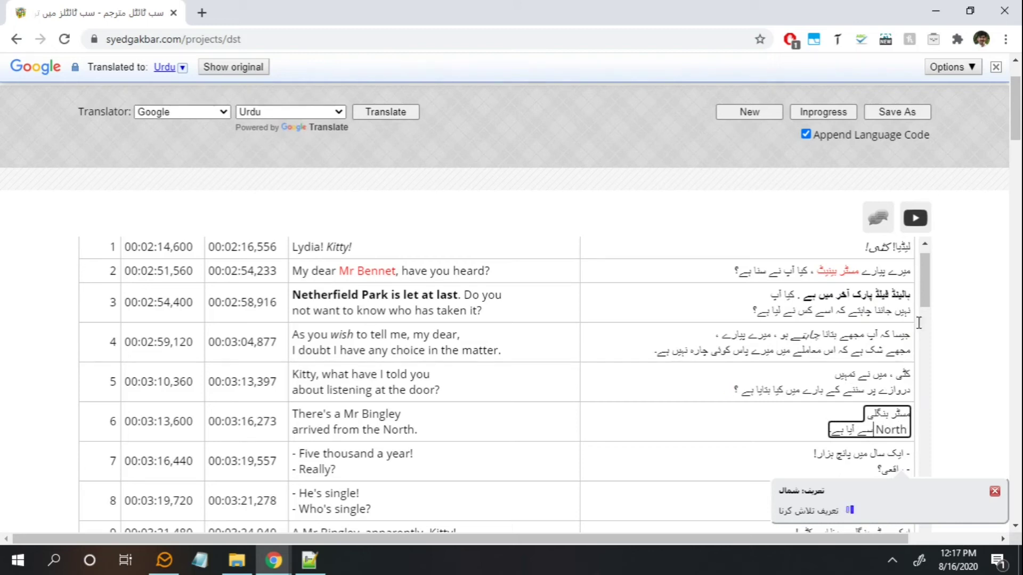
pyautogui.click(956, 296)
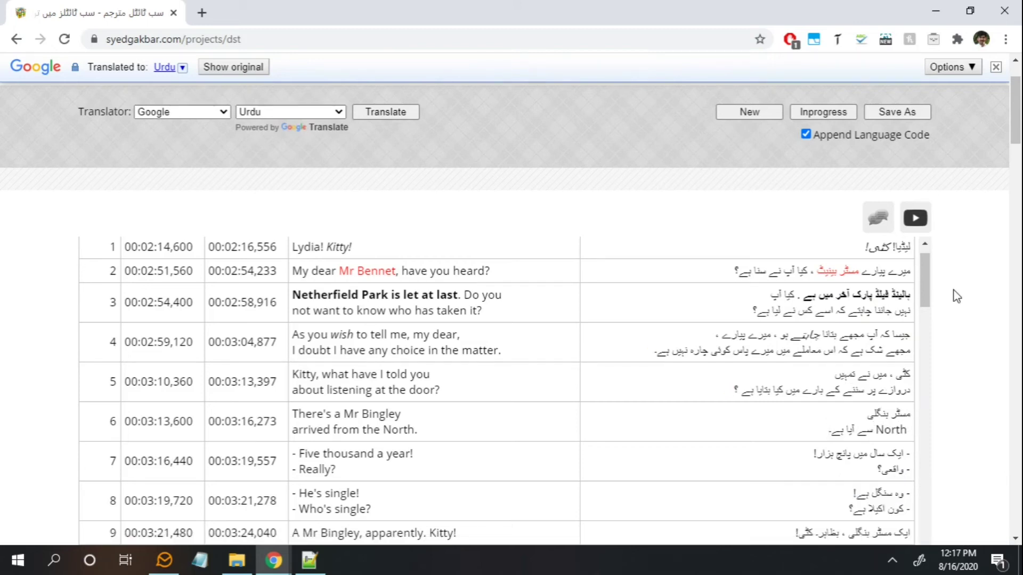
# Step: Save the edited subtitles as in progress and turn off the page's Urdu auto-translation
pyautogui.click(834, 113)
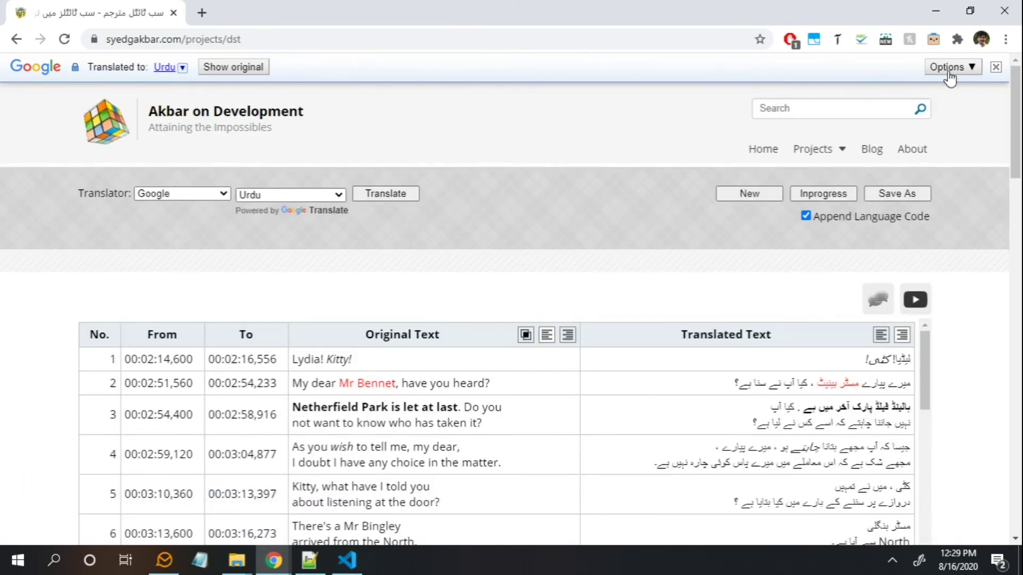
pyautogui.click(996, 66)
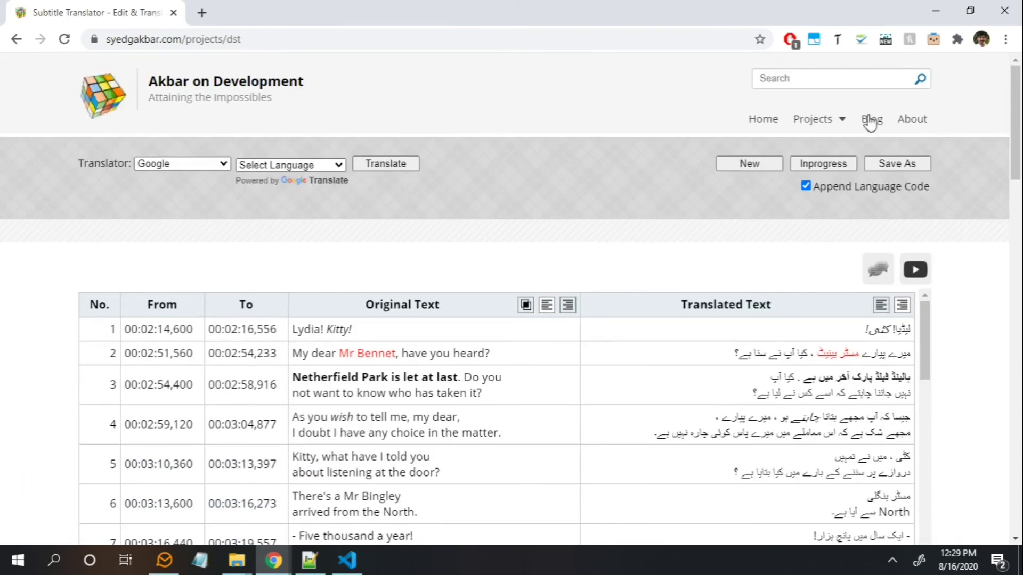
# Step: Clear the table and reload Pride and Prejudice.ur.srt to check the Urdu lines
pyautogui.click(766, 163)
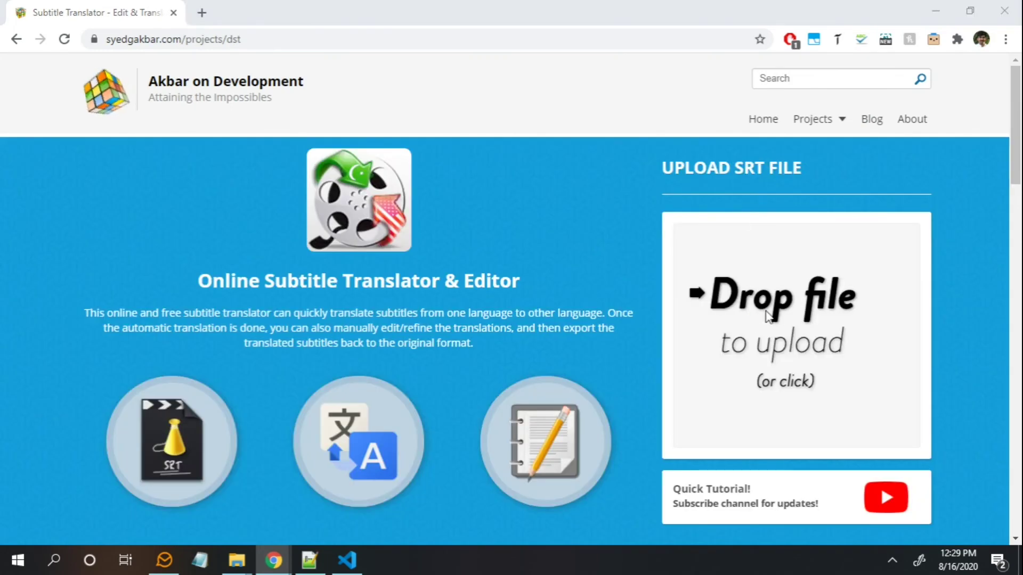
pyautogui.click(785, 240)
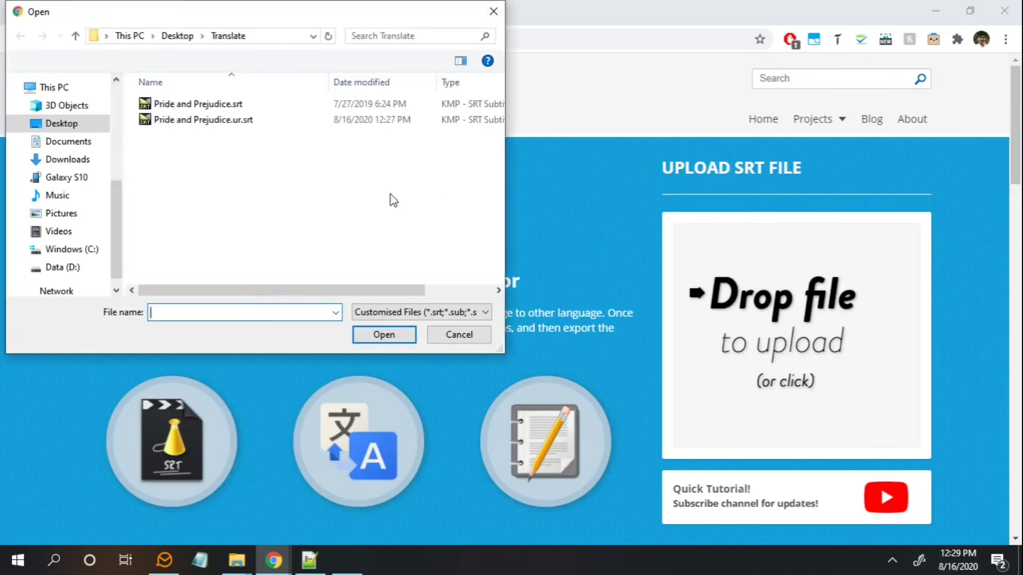
pyautogui.doubleClick(229, 125)
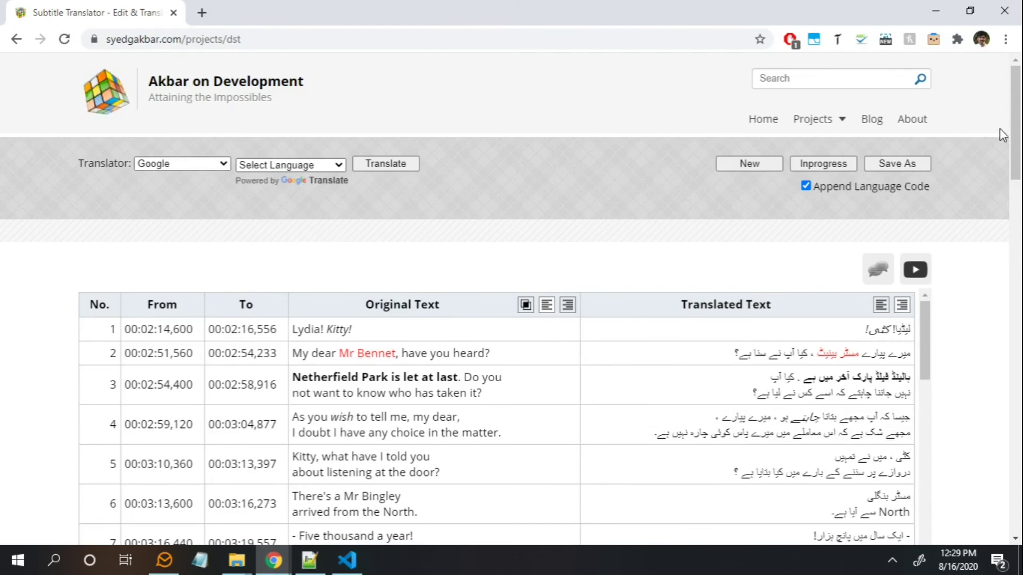
pyautogui.scroll(-1, 1001, 155)
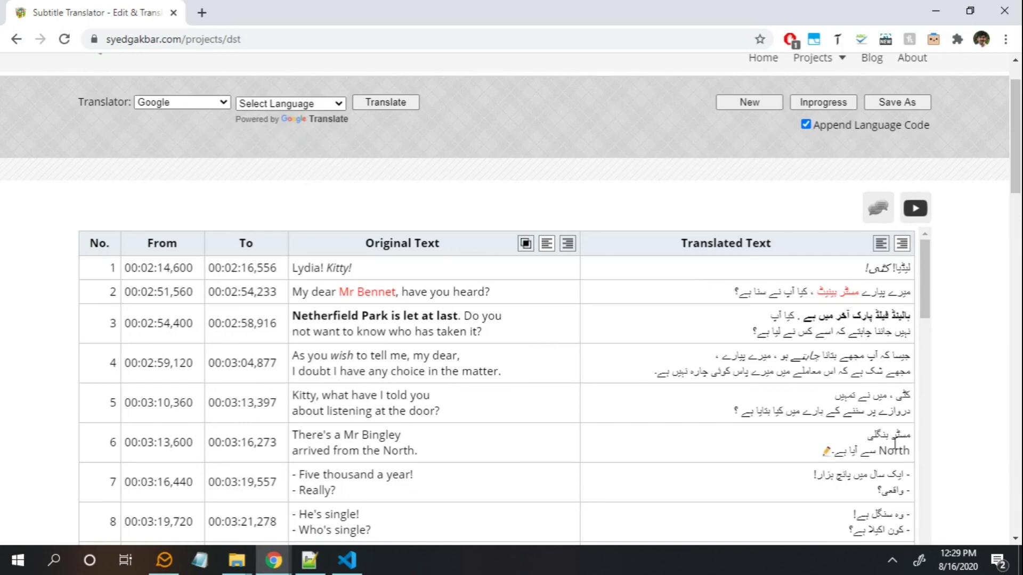
pyautogui.scroll(1, 675, 335)
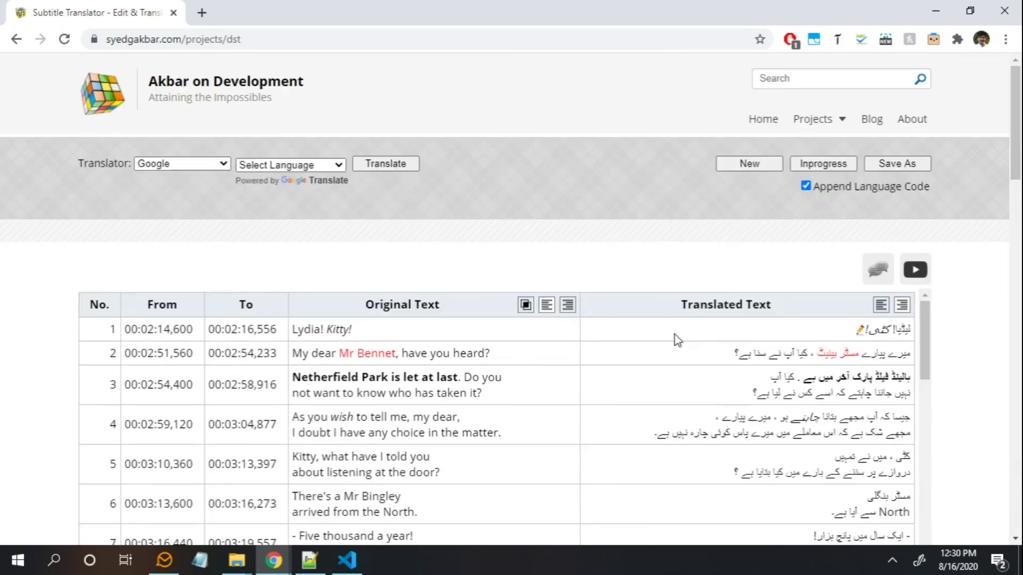